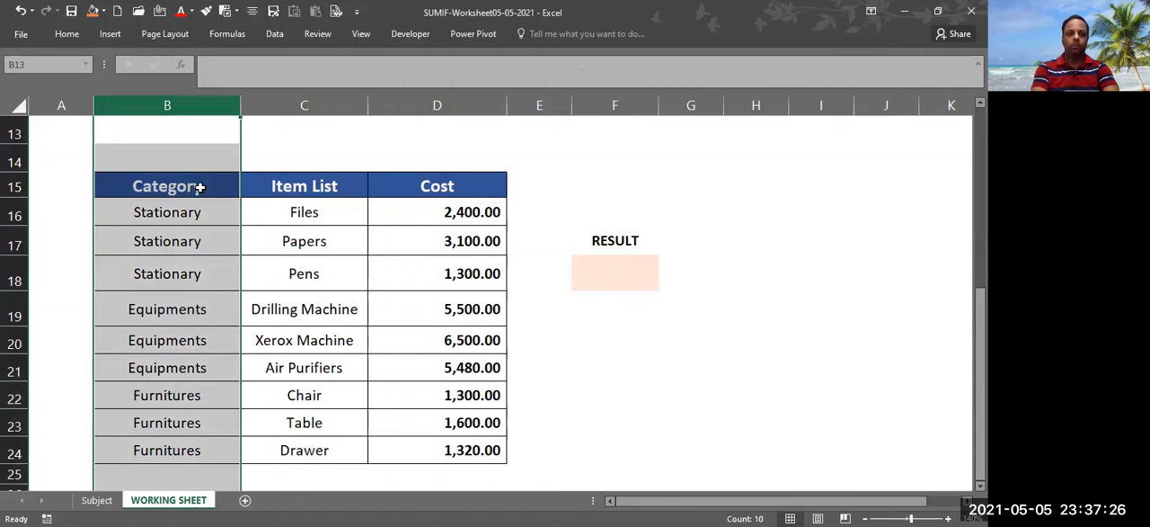
# Examine the categories, the items in each category and their costs in the table (B16:D24)
pyautogui.click(189, 217)
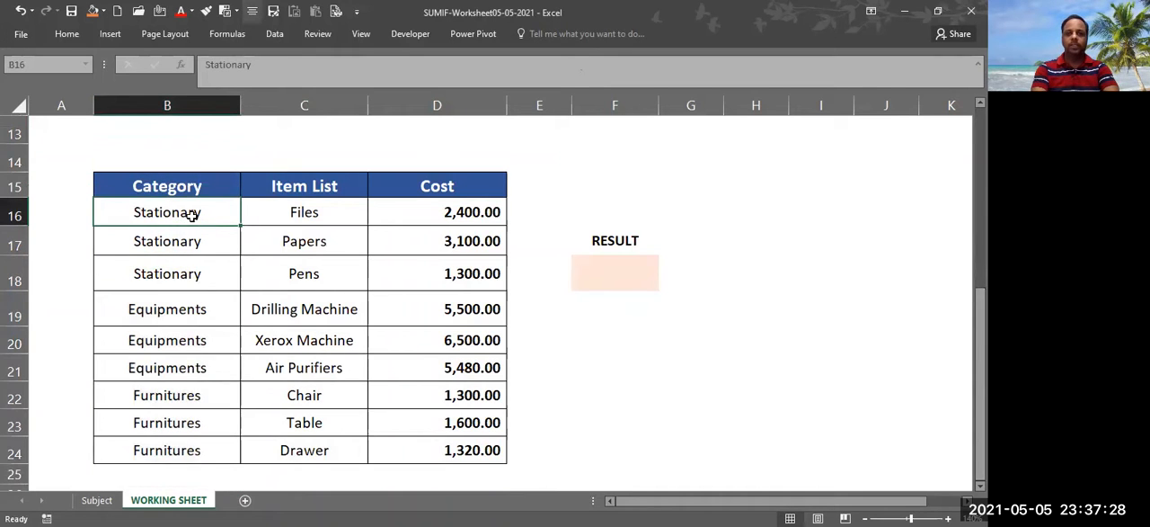
pyautogui.moveTo(180, 213); pyautogui.dragTo(174, 270)
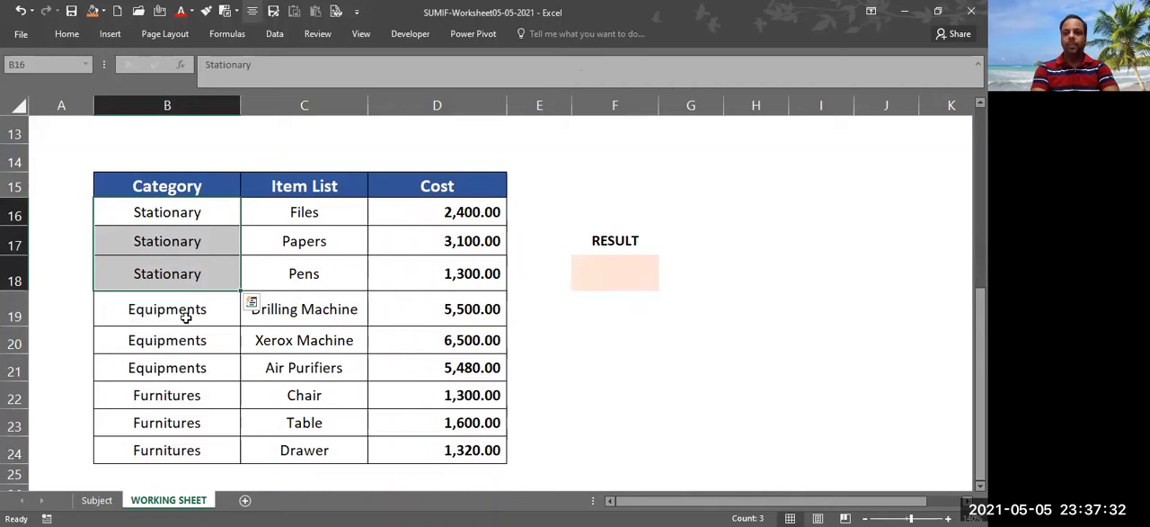
pyautogui.moveTo(185, 316); pyautogui.dragTo(191, 439)
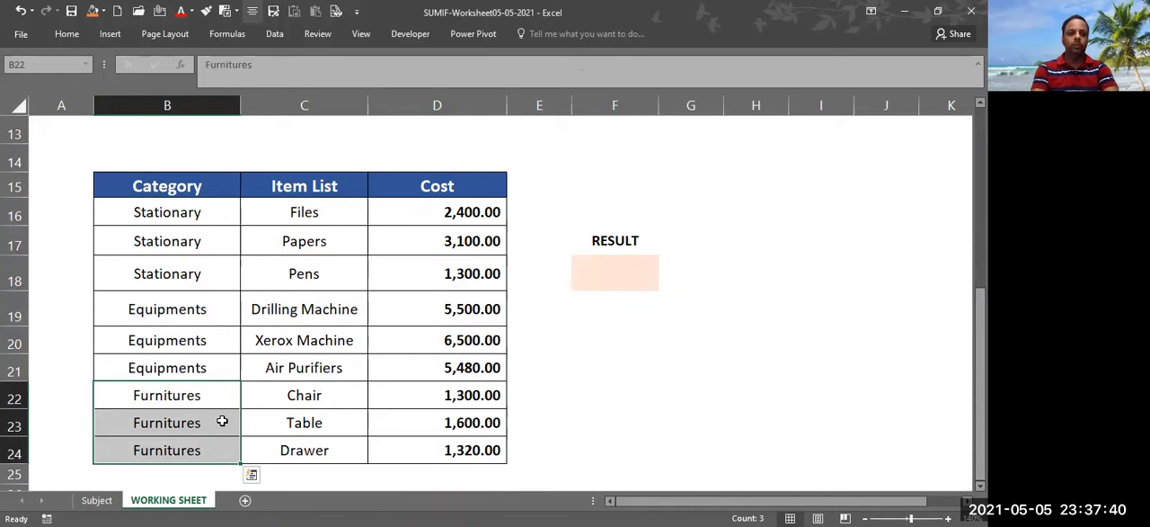
pyautogui.click(308, 212)
pyautogui.moveTo(305, 235); pyautogui.dragTo(319, 215)
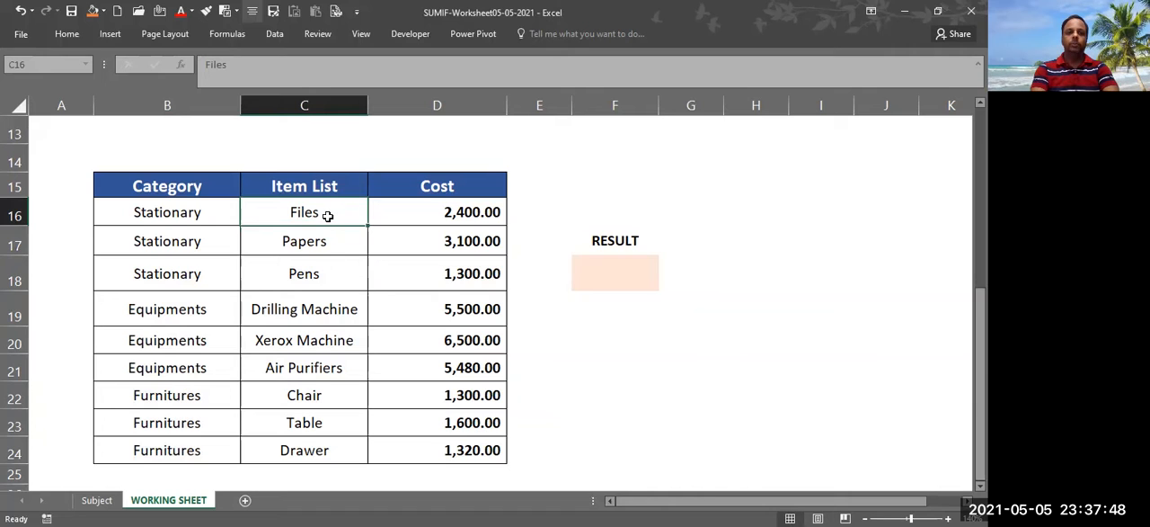
pyautogui.click(332, 240)
pyautogui.click(305, 273)
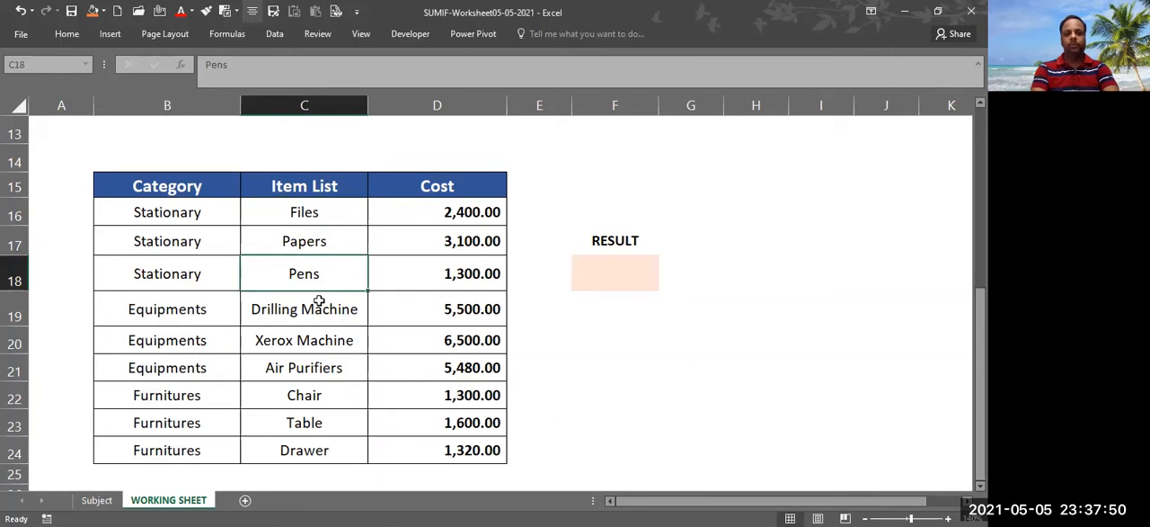
pyautogui.click(317, 302)
pyautogui.click(325, 338)
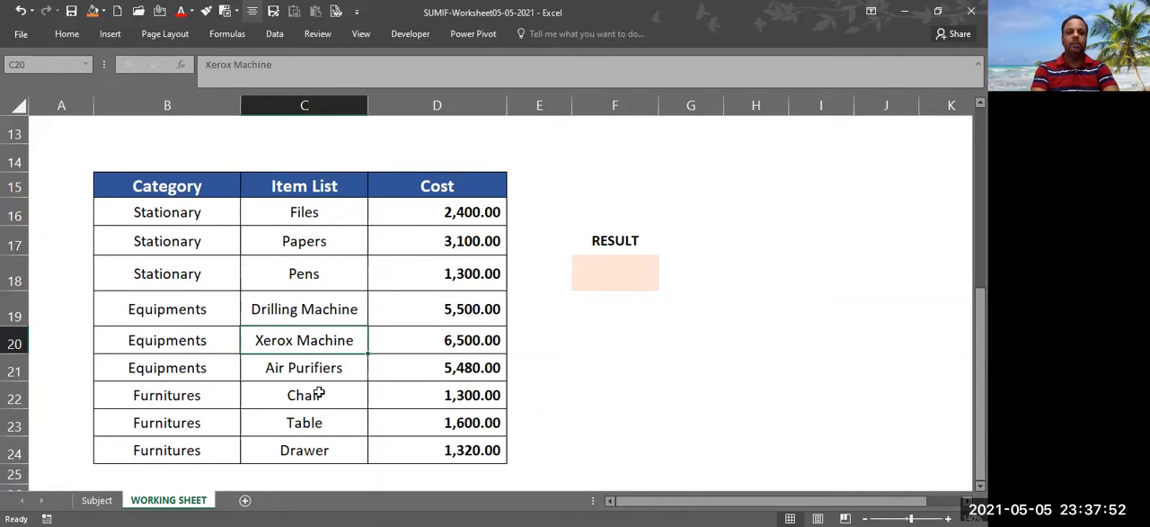
pyautogui.click(321, 396)
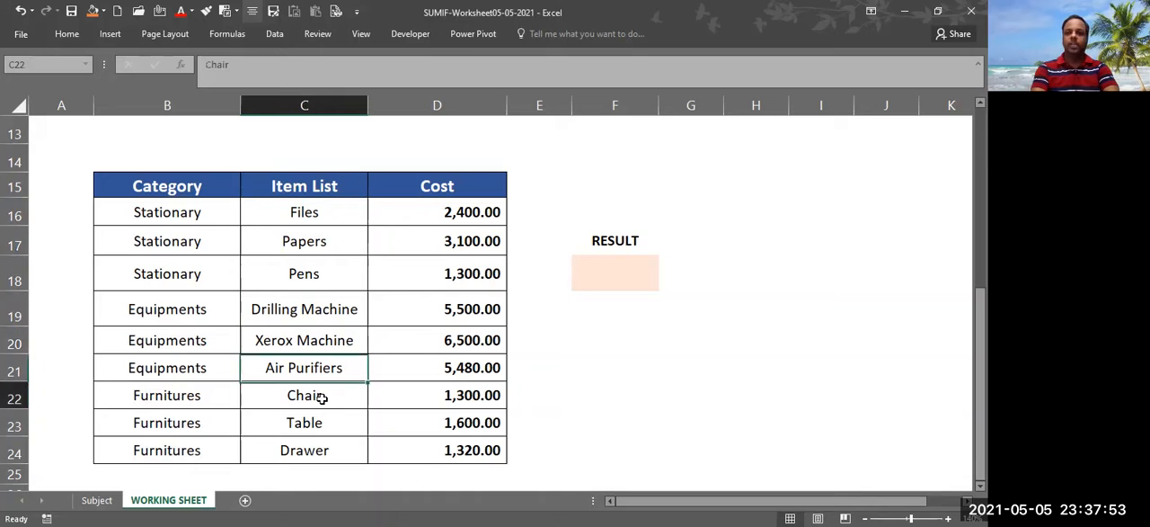
pyautogui.click(313, 456)
pyautogui.moveTo(445, 213); pyautogui.dragTo(450, 443)
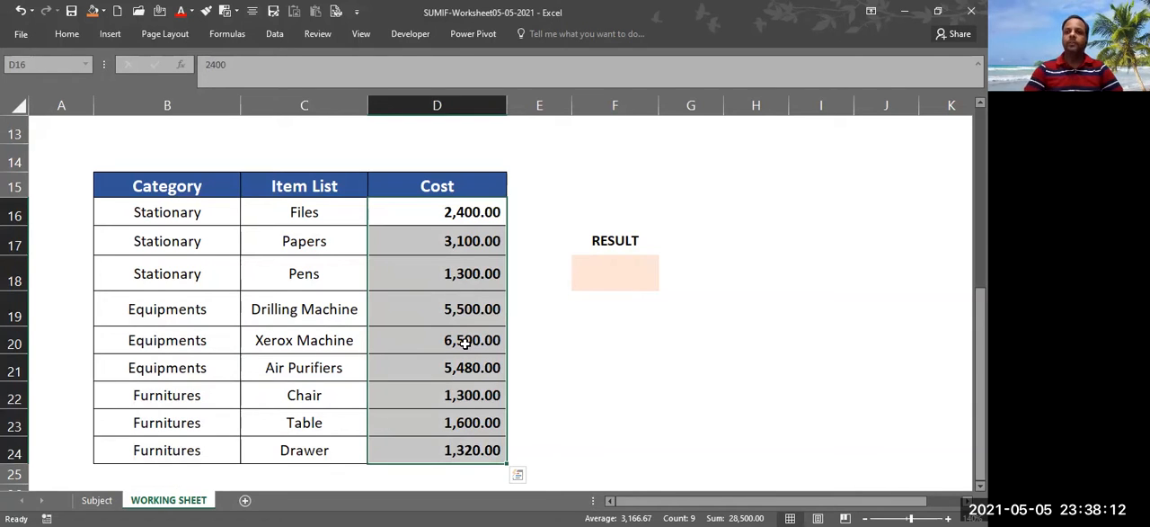
pyautogui.click(671, 346)
# Begin a SUMIF formula in cell F18 under the RESULT heading
pyautogui.click(613, 266)
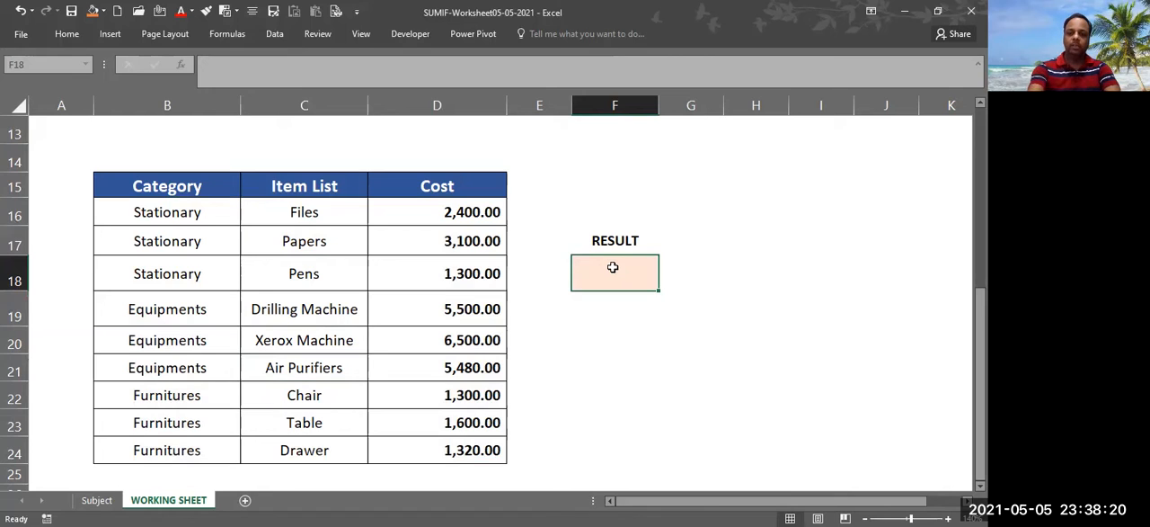
pyautogui.write('=')
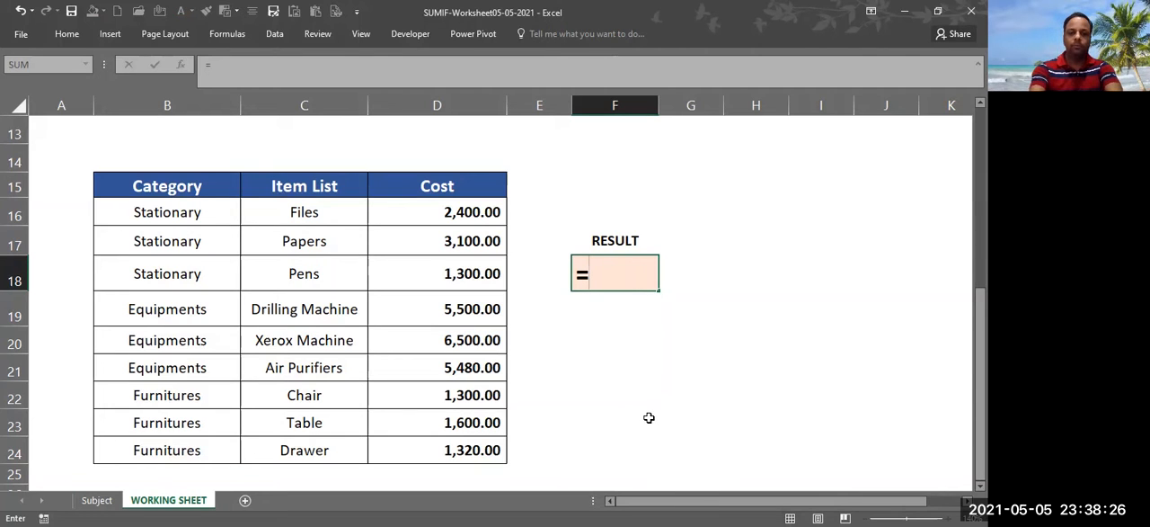
pyautogui.write('SUM')
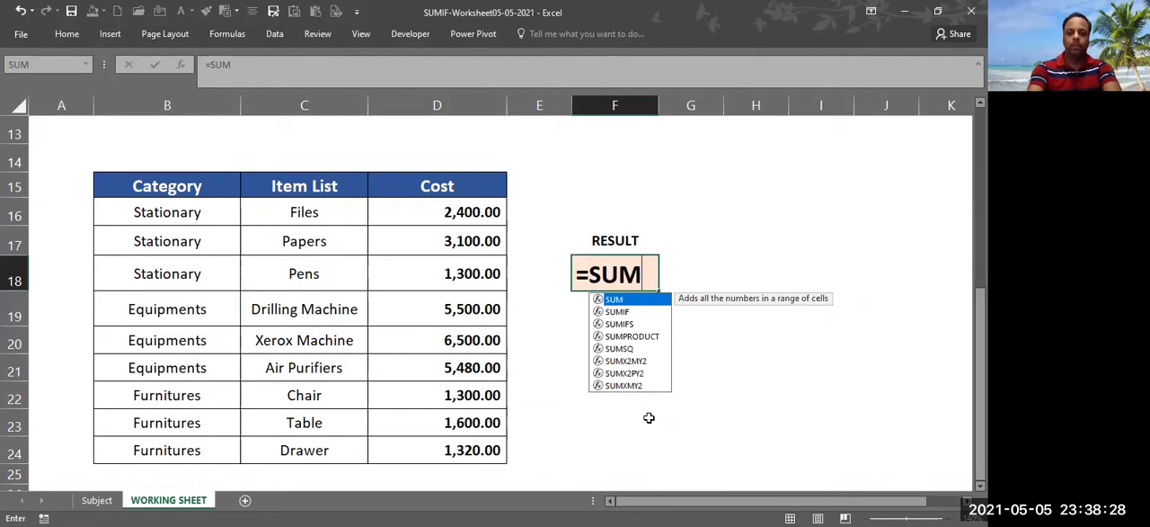
pyautogui.write('IF')
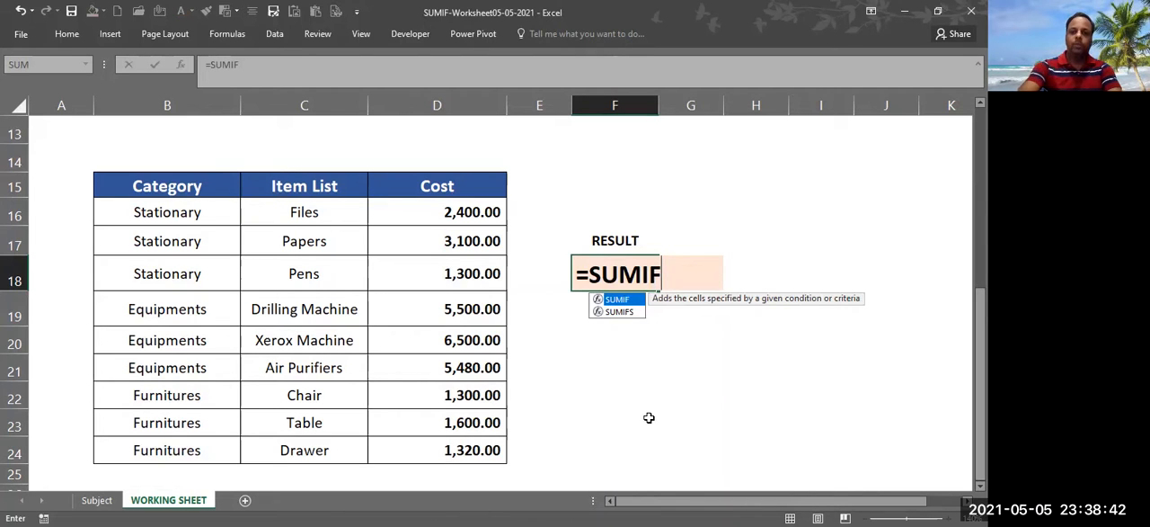
pyautogui.write('(')
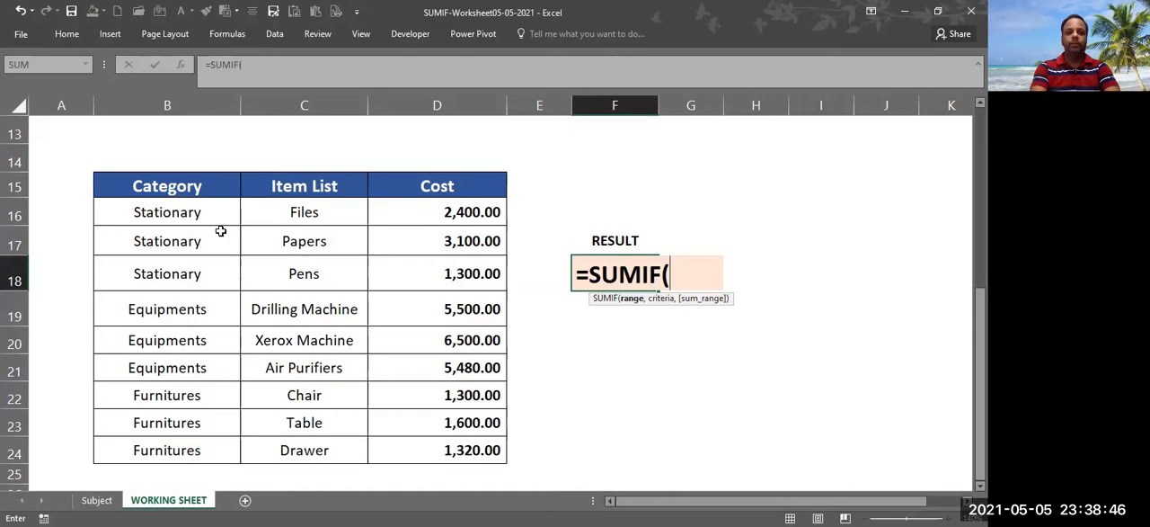
pyautogui.click(173, 215)
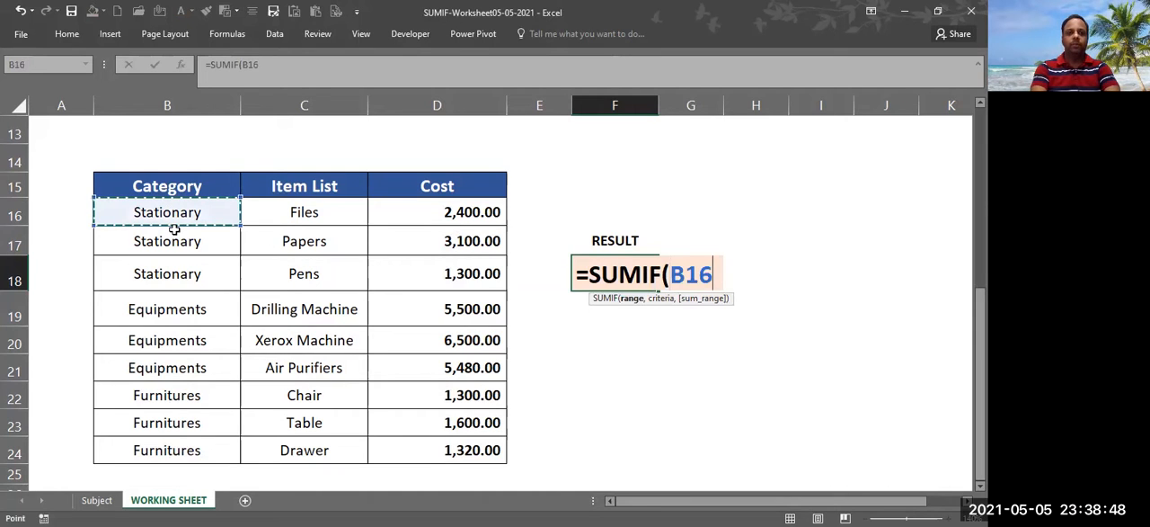
pyautogui.keyDown('shift'); pyautogui.click(188, 440); pyautogui.keyUp('shift')
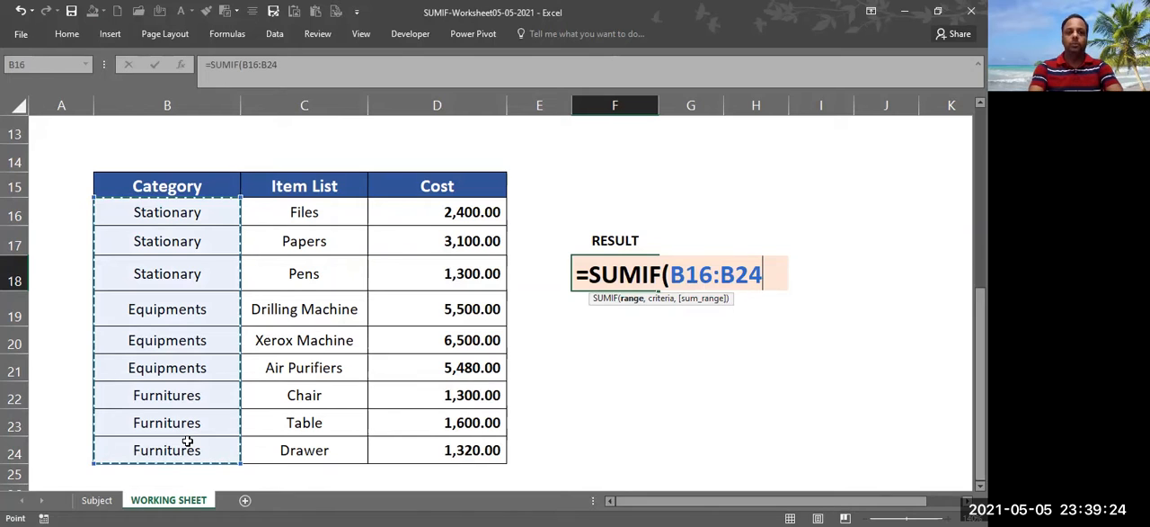
pyautogui.press('BackSpace')
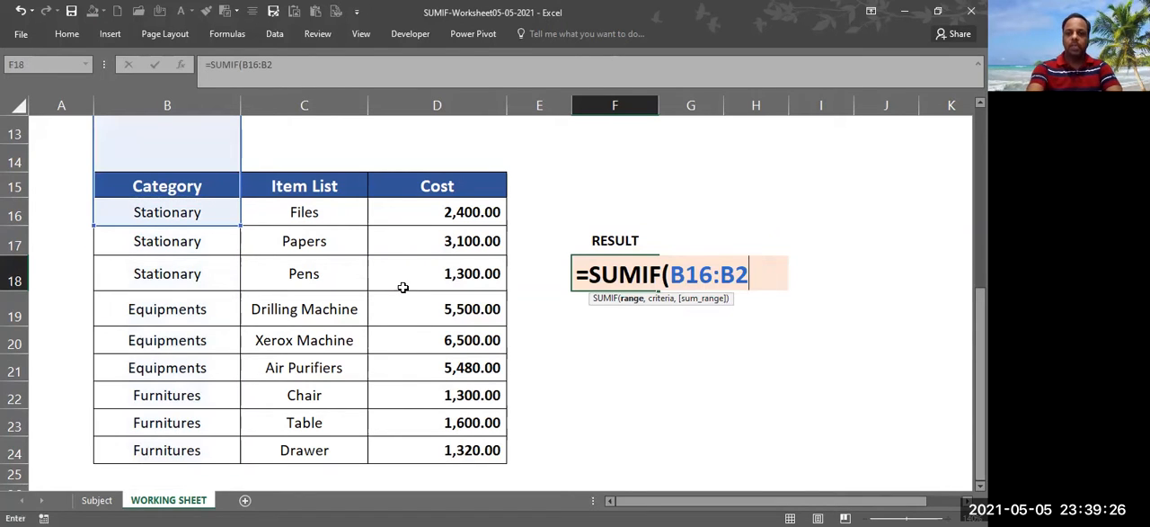
pyautogui.press('BackSpace')
pyautogui.press('BackSpace')
pyautogui.press('BackSpace')
pyautogui.press('BackSpace')
pyautogui.press('BackSpace')
pyautogui.press('BackSpace')
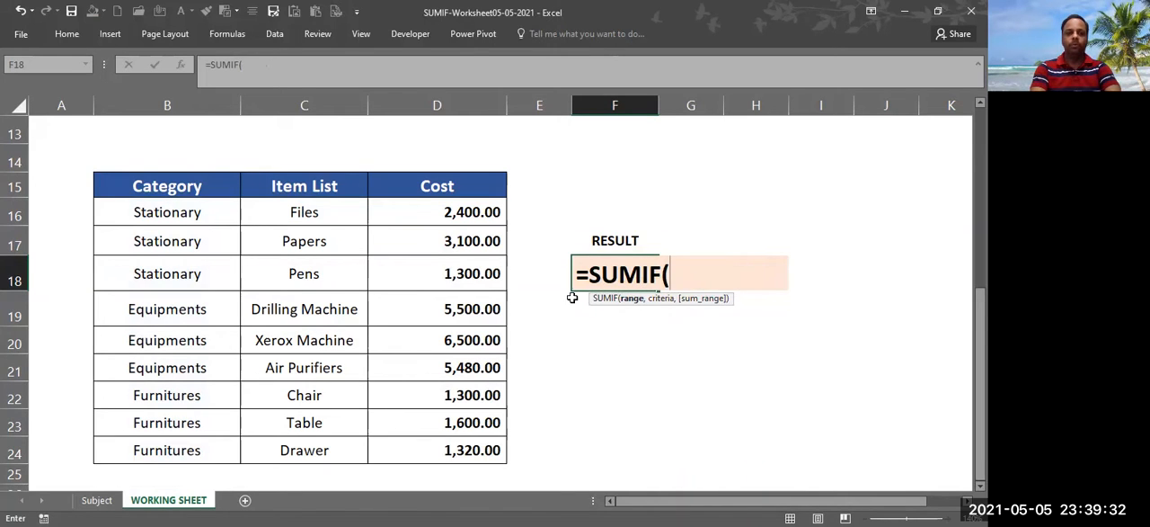
# Set the SUMIF range argument to the category cells B16:B24
pyautogui.click(185, 212)
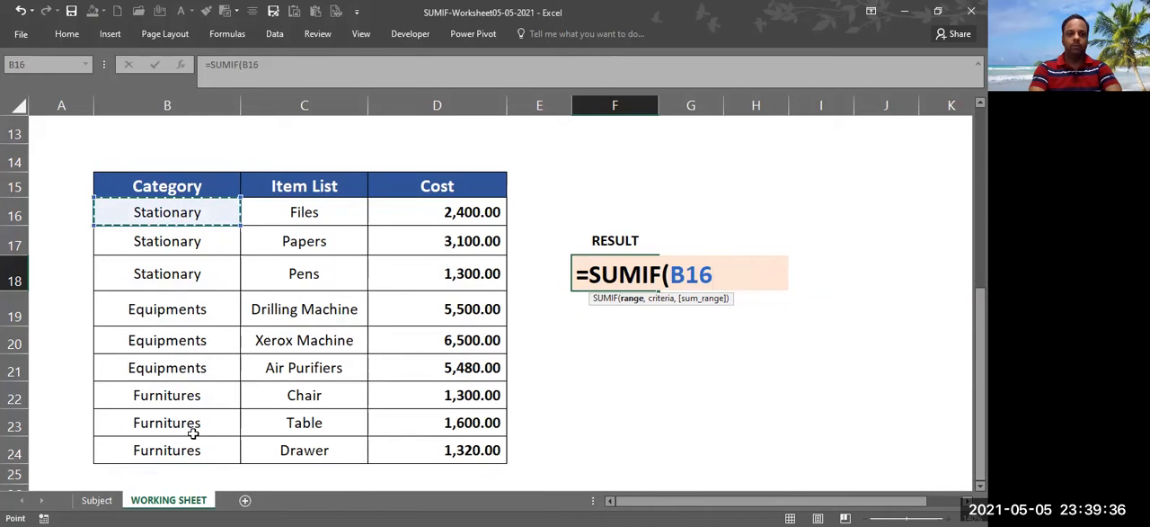
pyautogui.hotkey('ctrl', 'shift', 'Down')
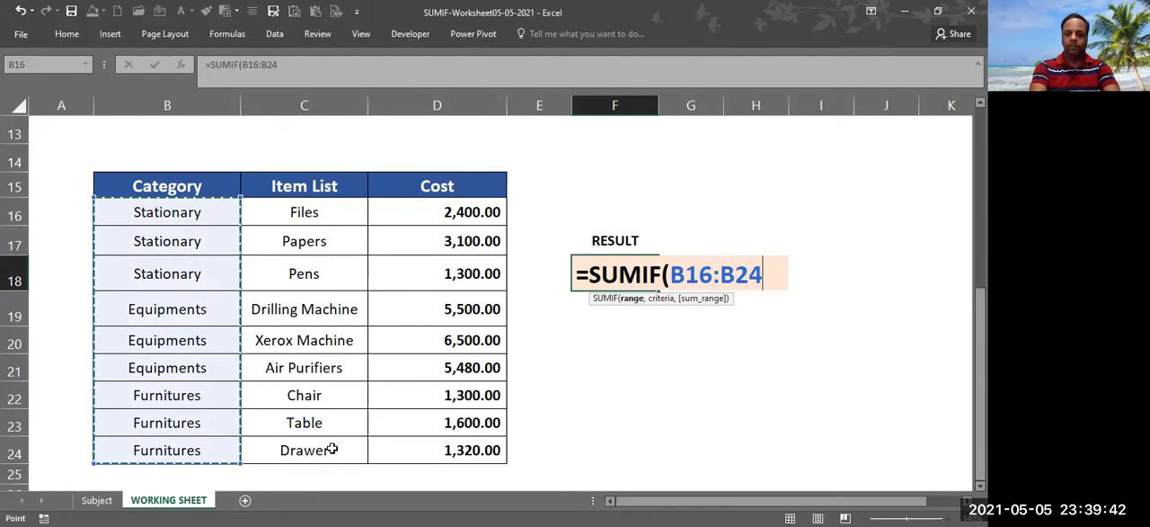
pyautogui.write(',')
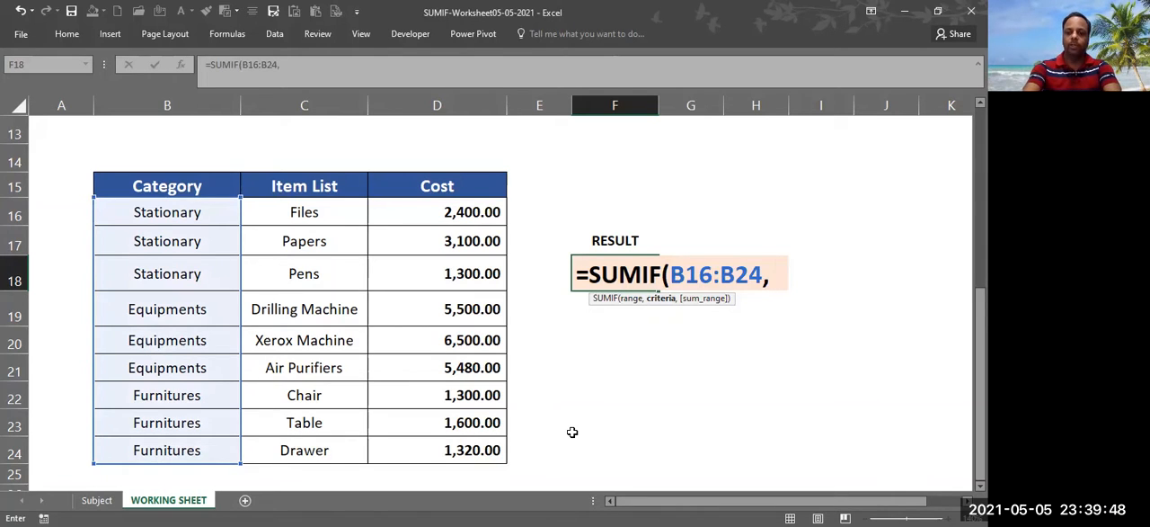
pyautogui.write('"')
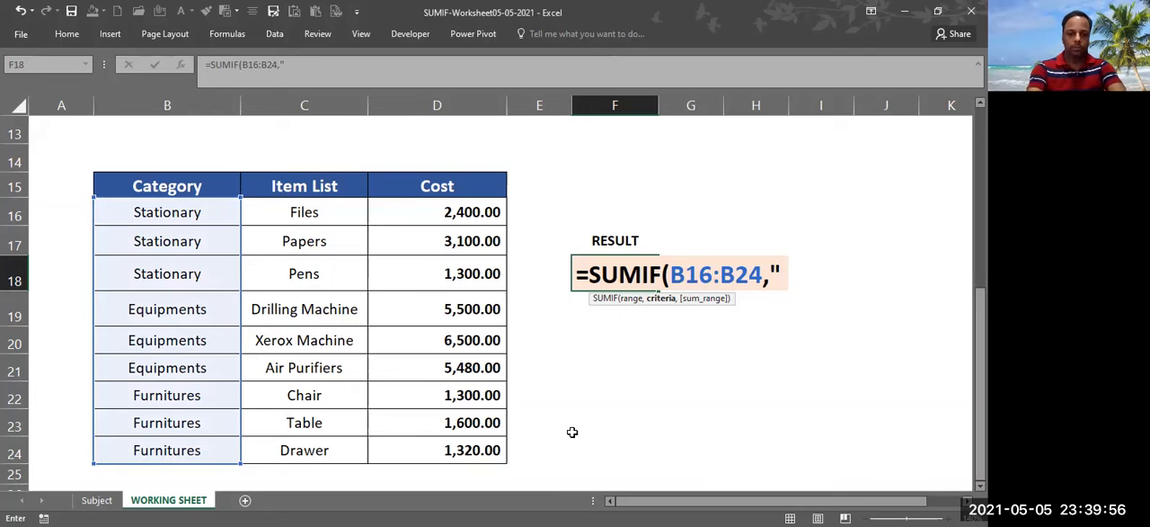
# Enter "Furnitures" in quotation marks as the SUMIF criteria argument
pyautogui.write('fURNIT')
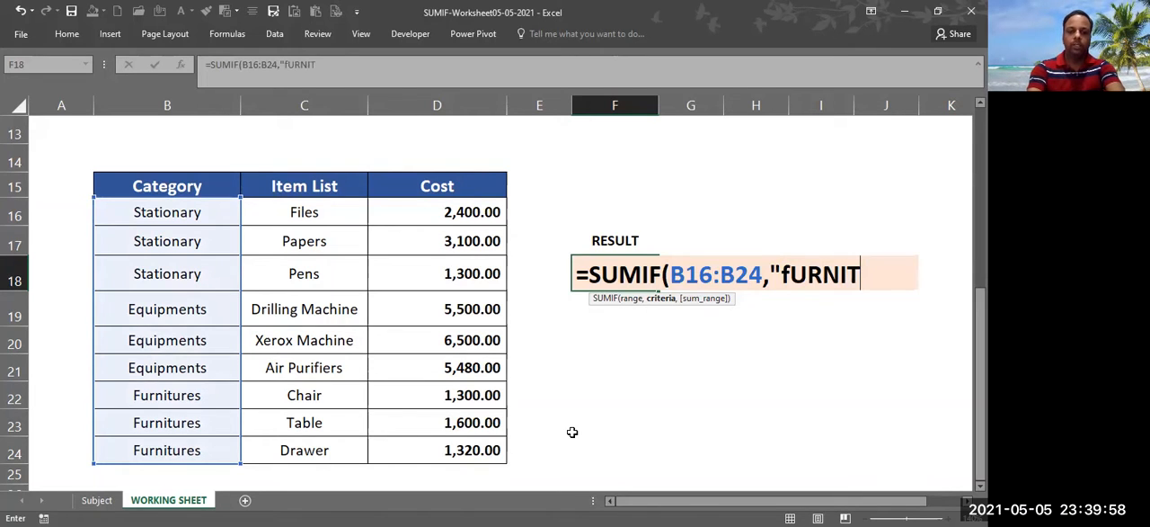
pyautogui.write('URES')
pyautogui.press('BackSpace')
pyautogui.press('BackSpace')
pyautogui.press('BackSpace')
pyautogui.press('BackSpace')
pyautogui.press('BackSpace')
pyautogui.press('BackSpace')
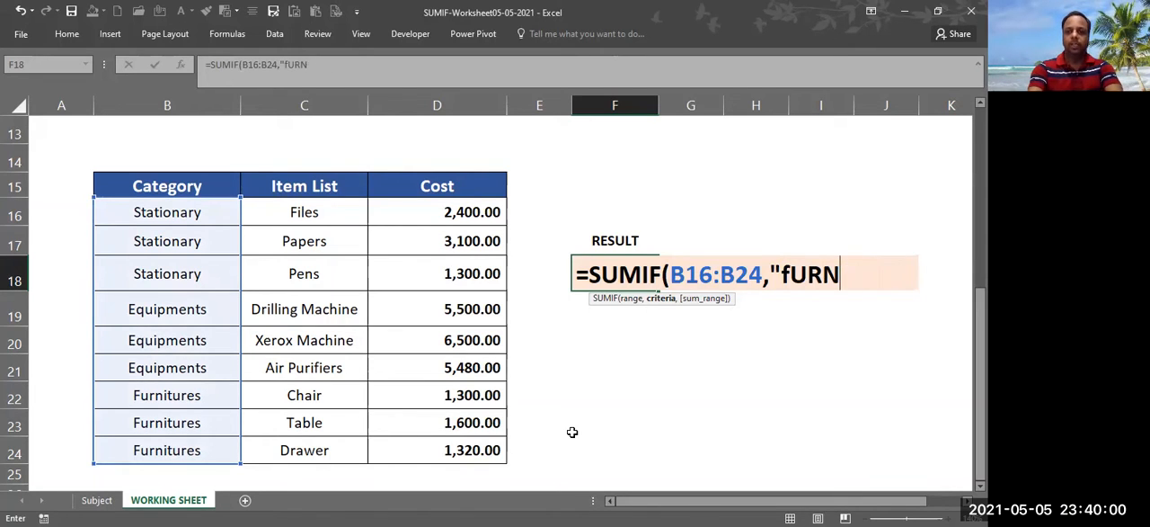
pyautogui.press('BackSpace')
pyautogui.press('BackSpace')
pyautogui.press('BackSpace')
pyautogui.press('BackSpace')
pyautogui.write('Fur')
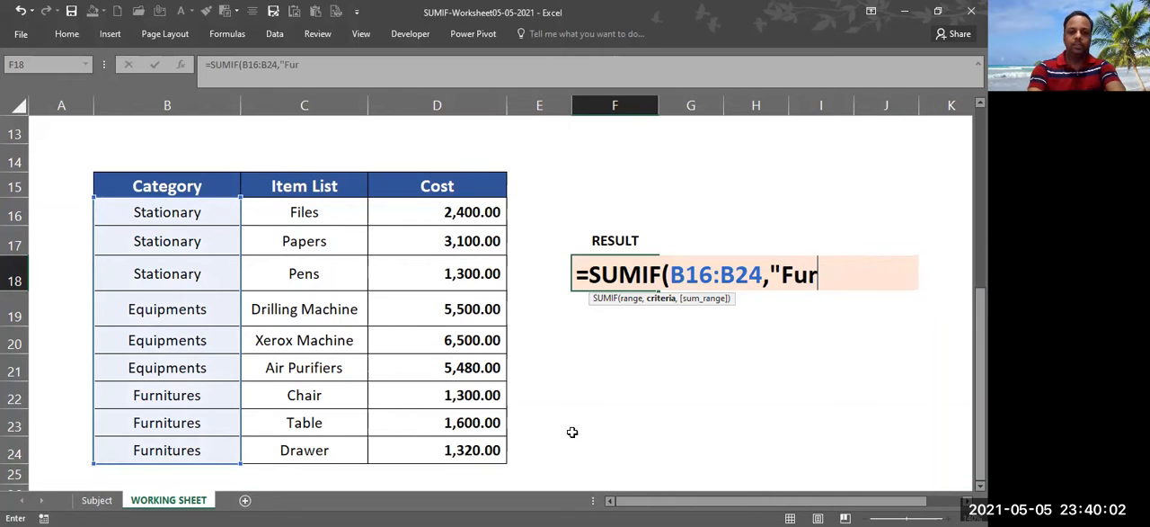
pyautogui.write('nitu')
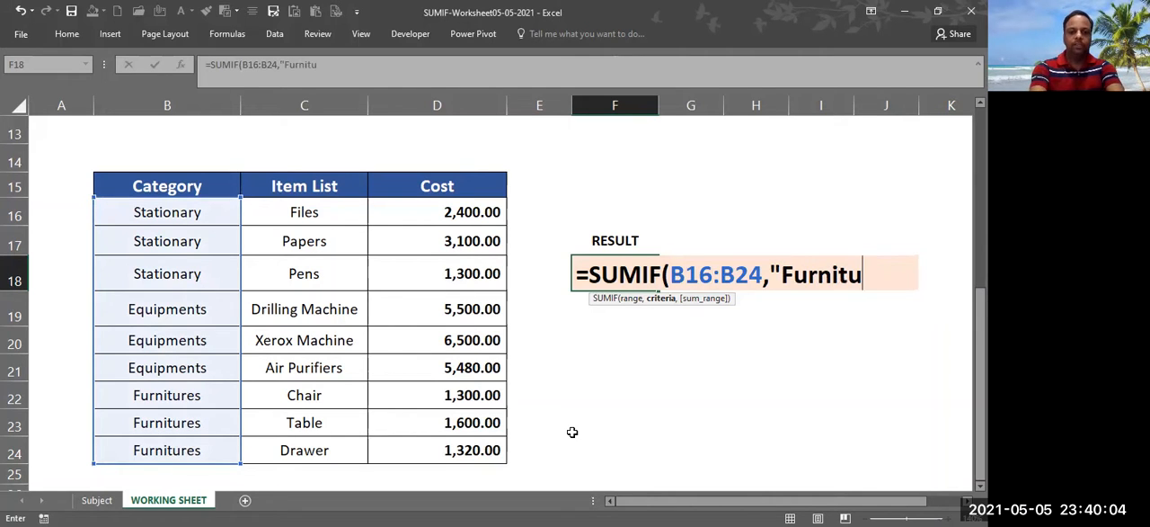
pyautogui.write('res"')
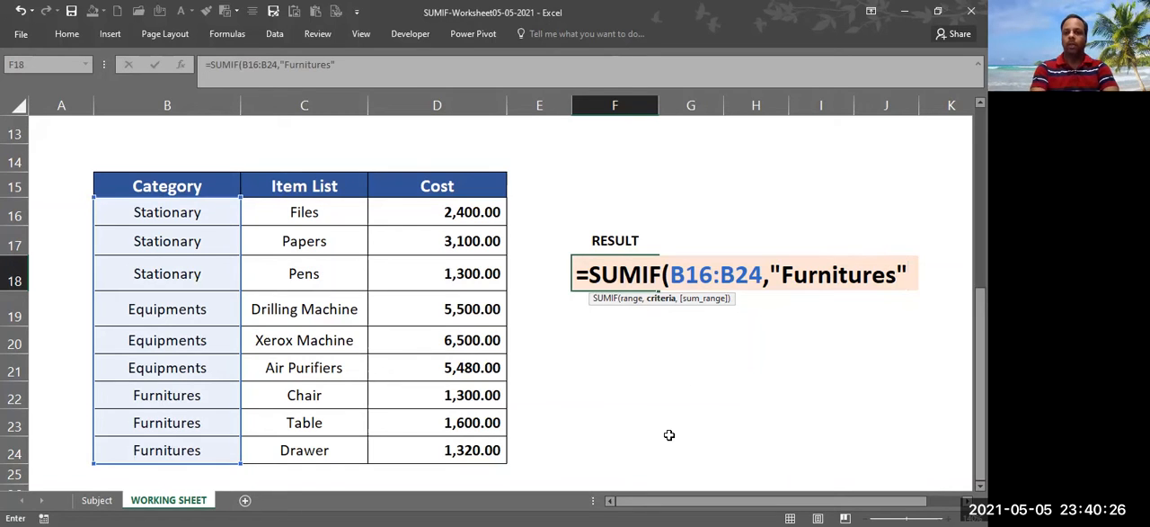
pyautogui.write(',')
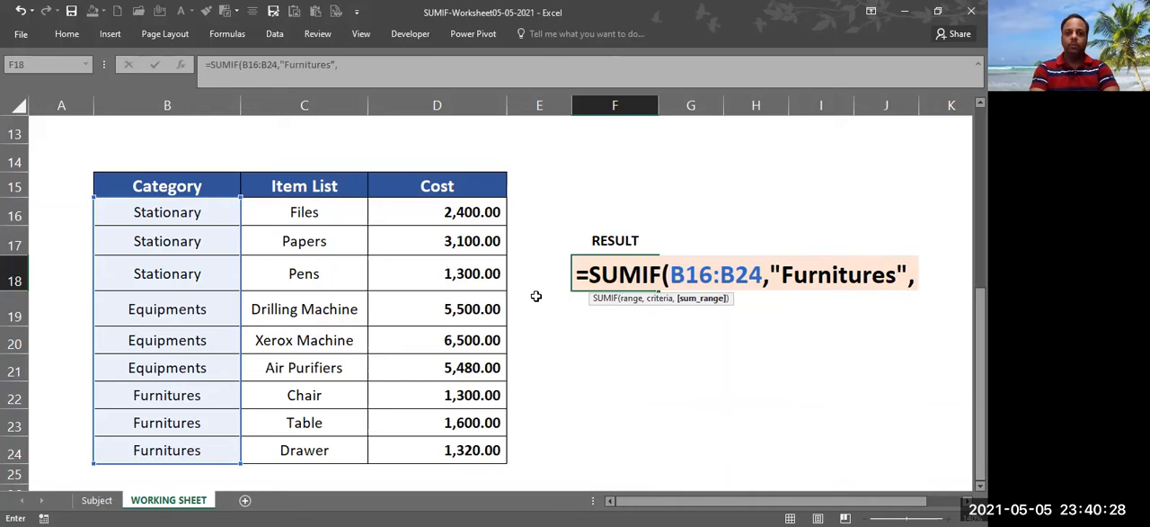
# Set the sum range to the cost cells D16:D24, close the parenthesis and complete the SUMIF formula in F18
pyautogui.click(419, 212)
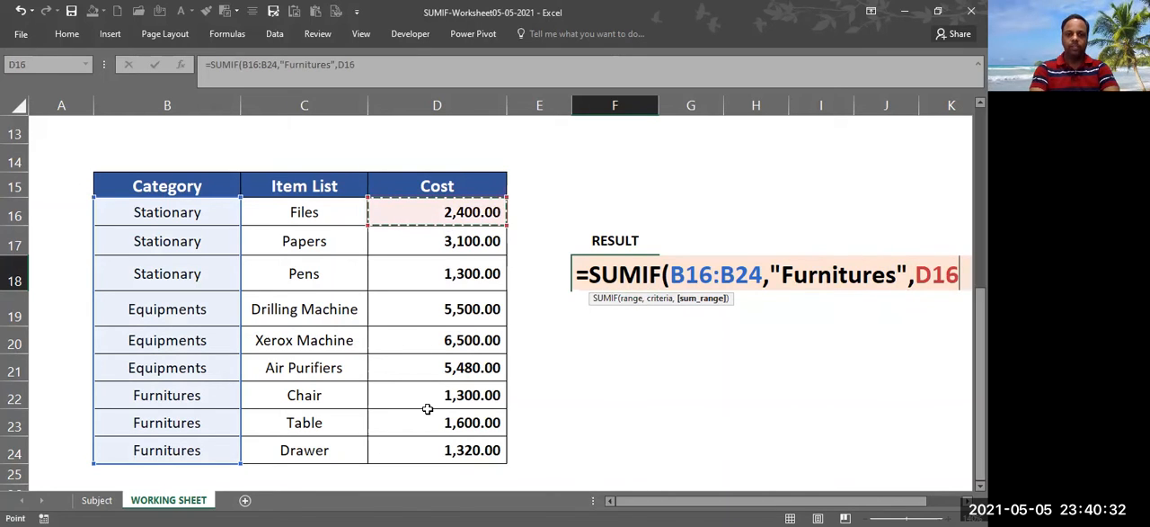
pyautogui.keyDown('shift'); pyautogui.click(424, 457); pyautogui.keyUp('shift')
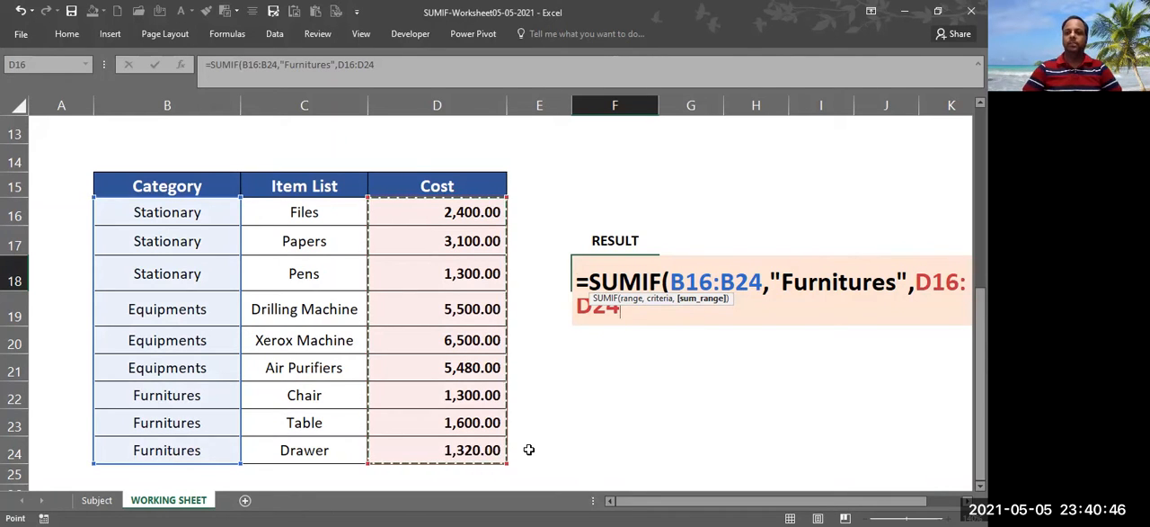
pyautogui.press('Return')
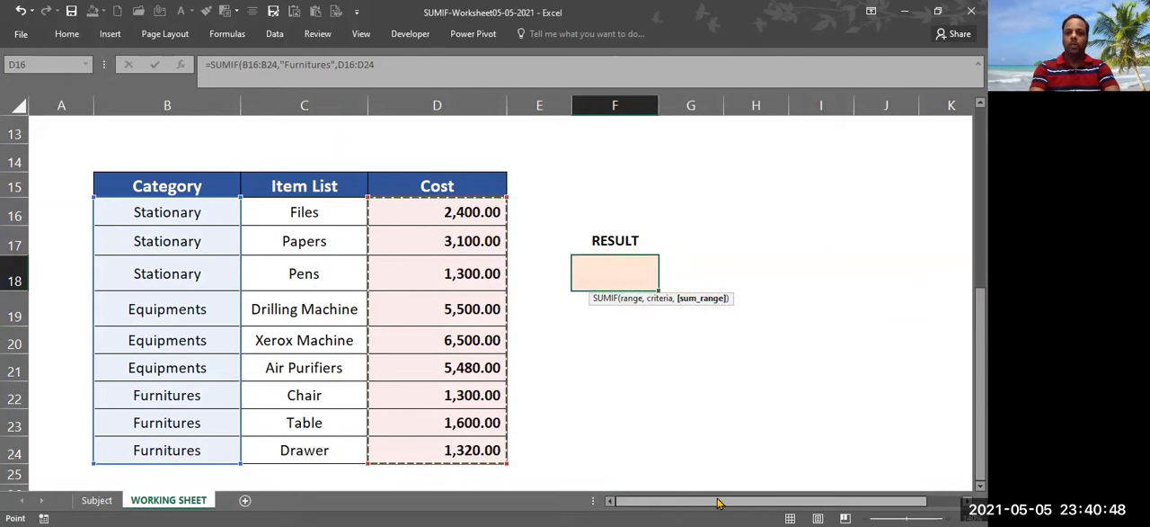
pyautogui.moveTo(720, 502); pyautogui.dragTo(753, 502)
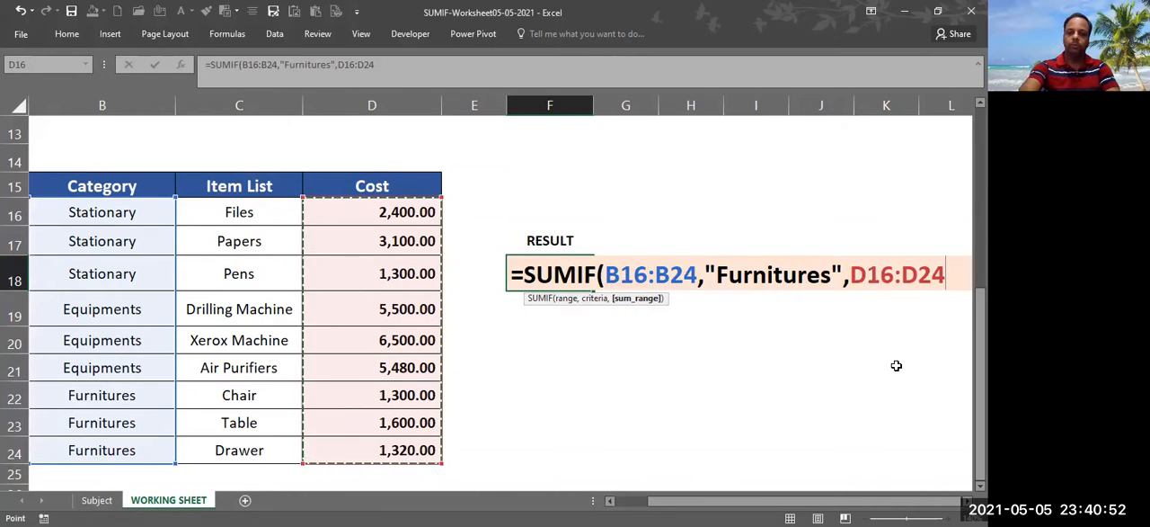
pyautogui.write(')')
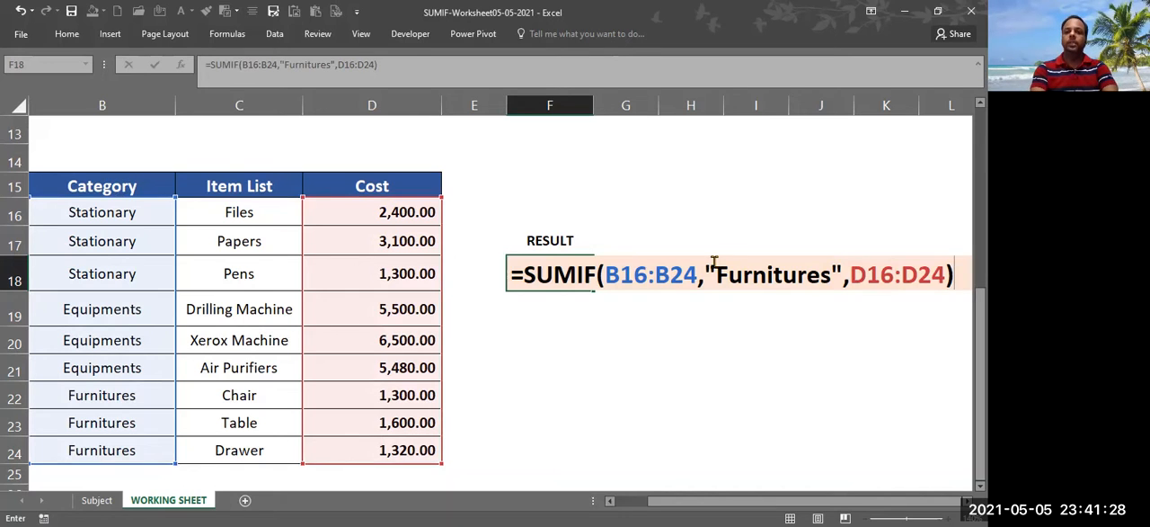
pyautogui.moveTo(714, 272); pyautogui.dragTo(832, 277)
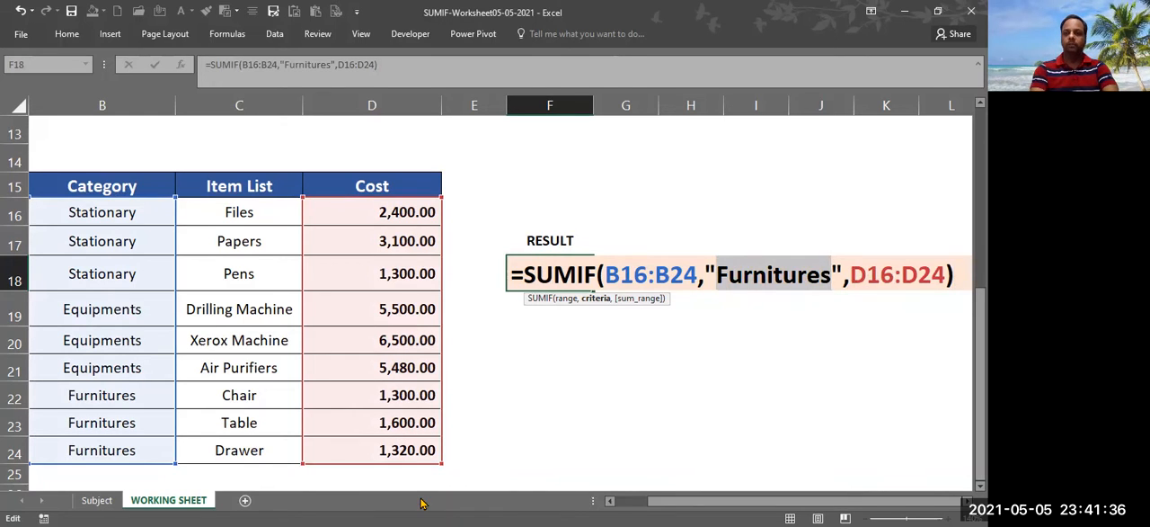
pyautogui.click(959, 273)
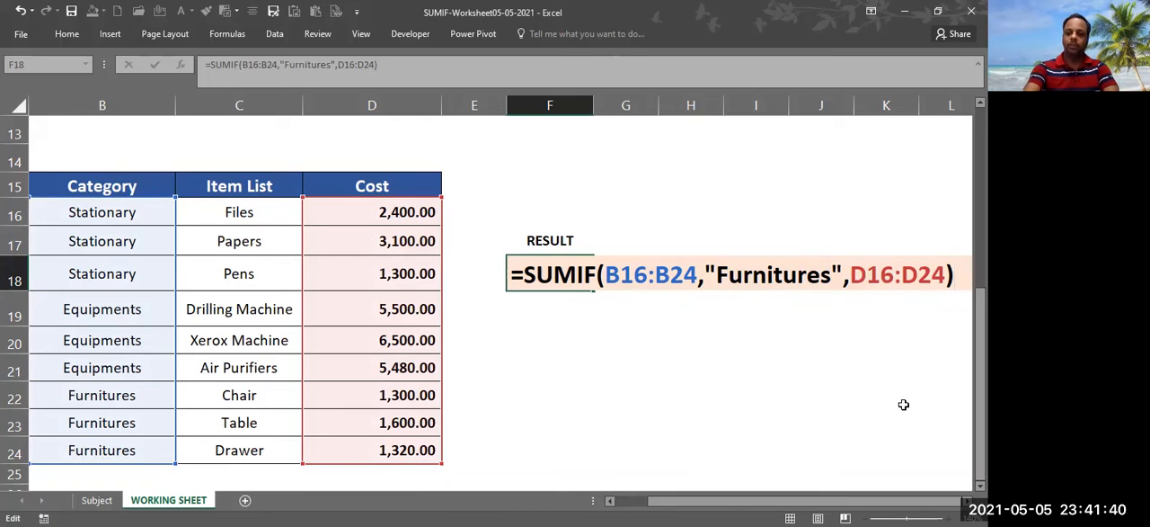
pyautogui.press('Return')
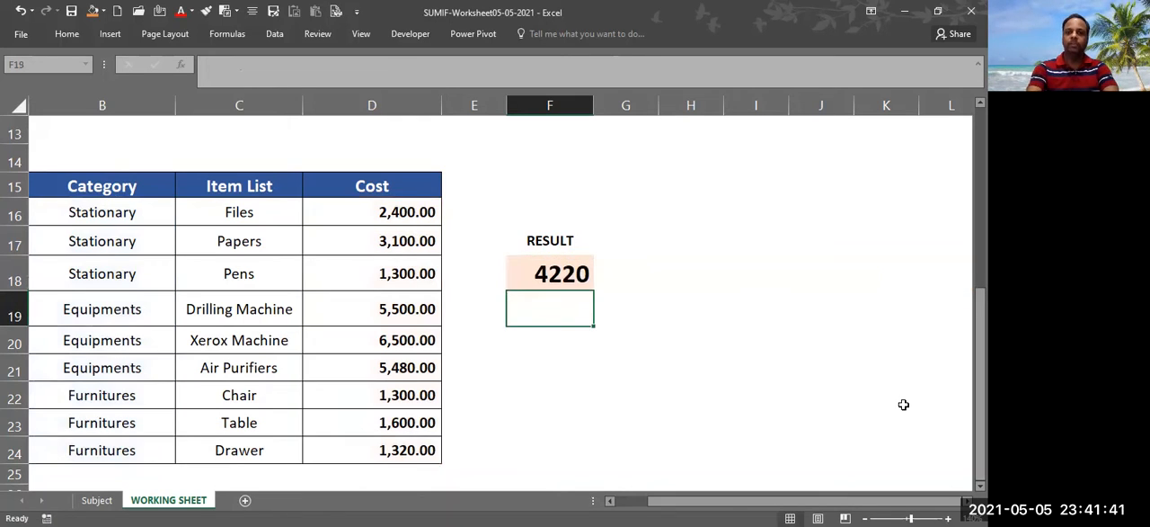
# Check the SUMIF result in F18 against the sum of the Furnitures costs in D22:D24
pyautogui.click(554, 280)
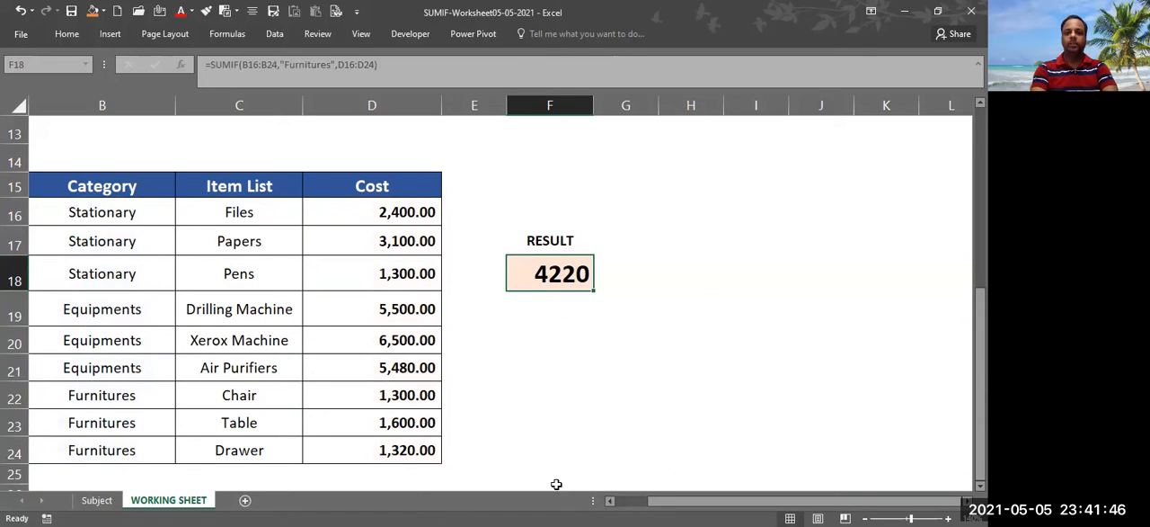
pyautogui.hscroll(-2, 503, 297)
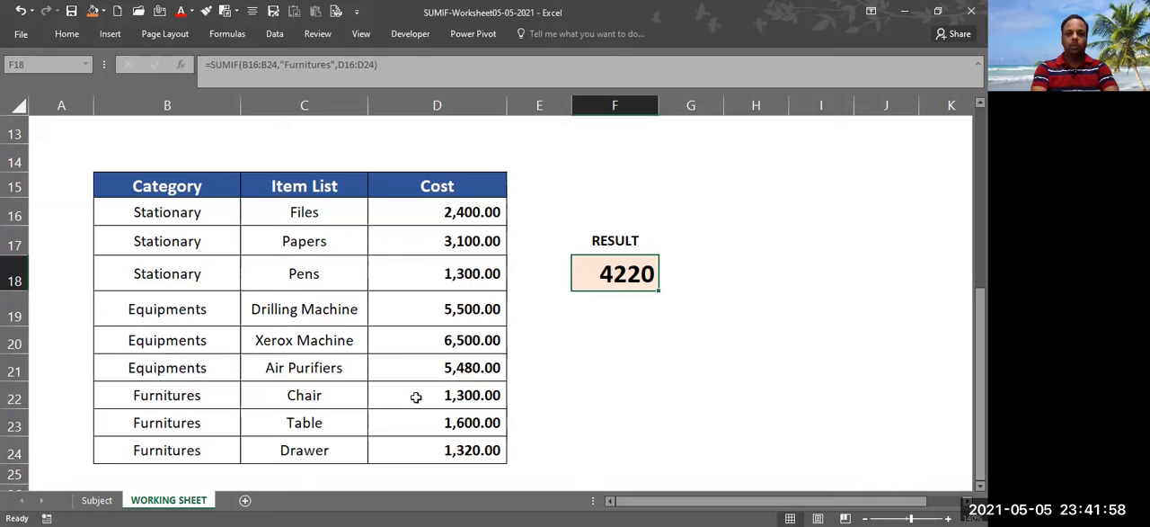
pyautogui.moveTo(408, 394); pyautogui.dragTo(416, 452)
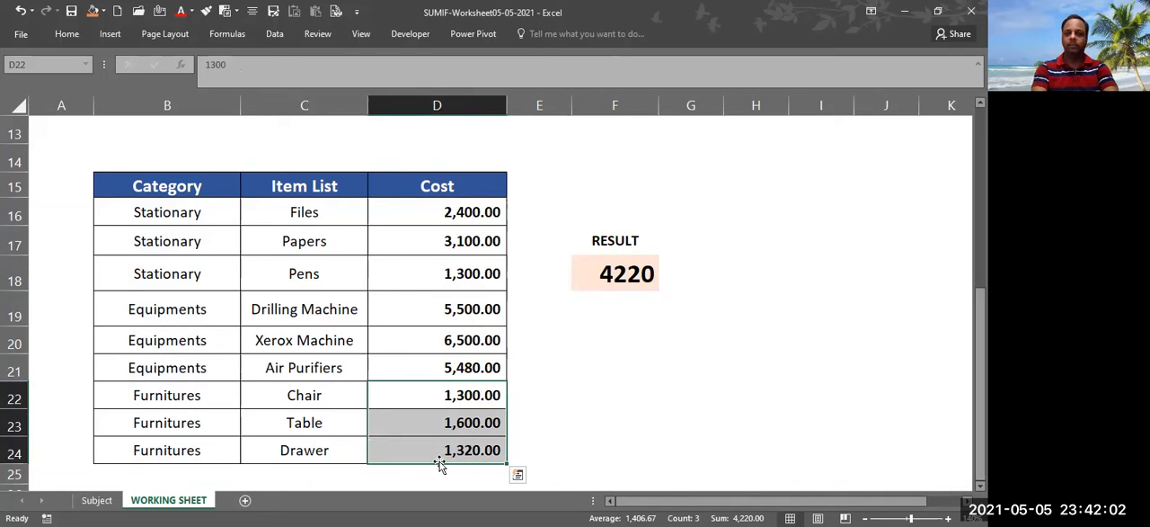
pyautogui.moveTo(192, 395); pyautogui.dragTo(445, 449)
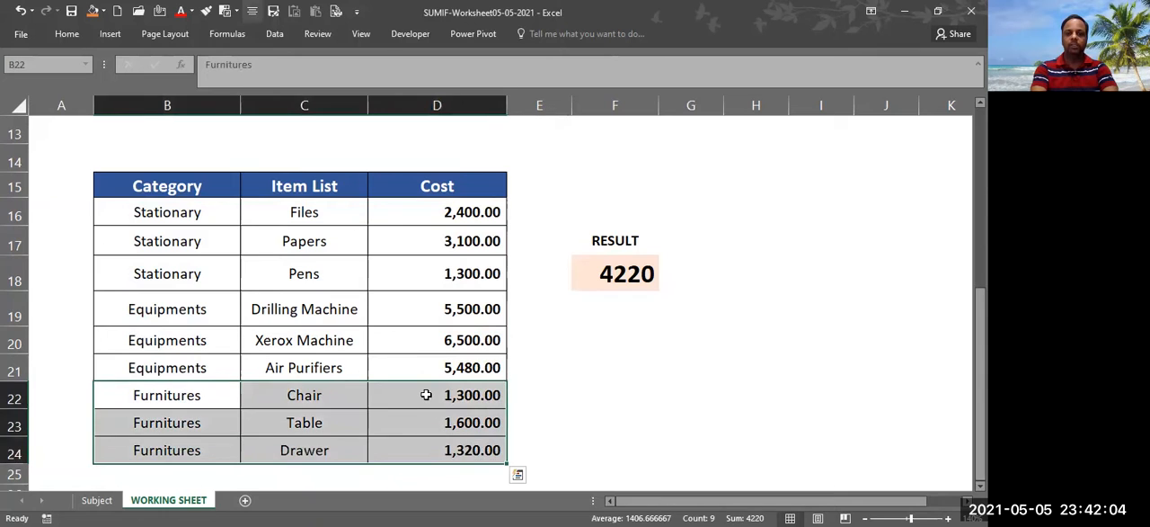
pyautogui.moveTo(426, 394); pyautogui.dragTo(431, 450)
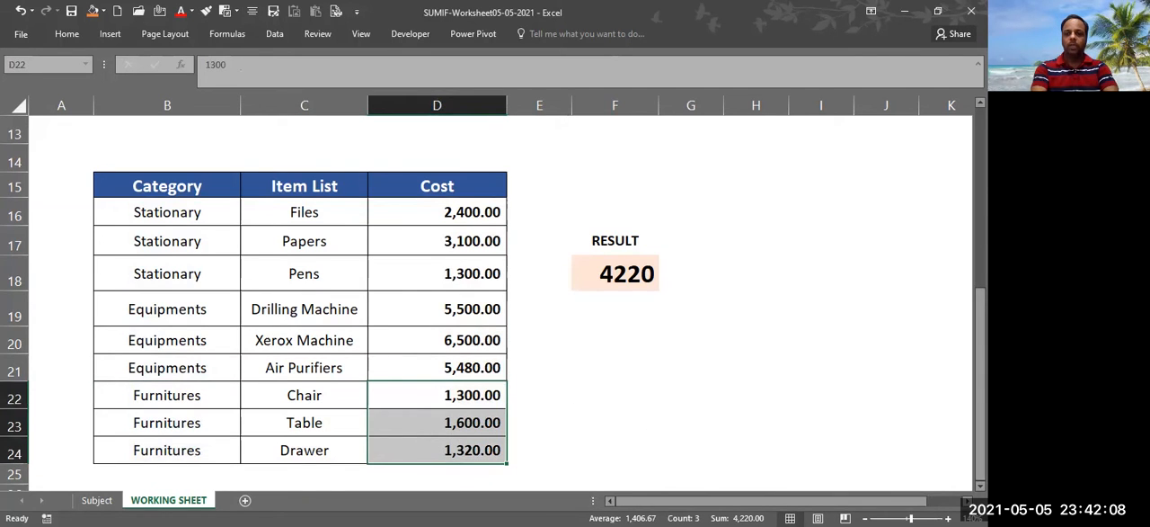
# Enter the manual check formula =1300+1600+1320 in cell F21 and make the cell bold
pyautogui.click(608, 366)
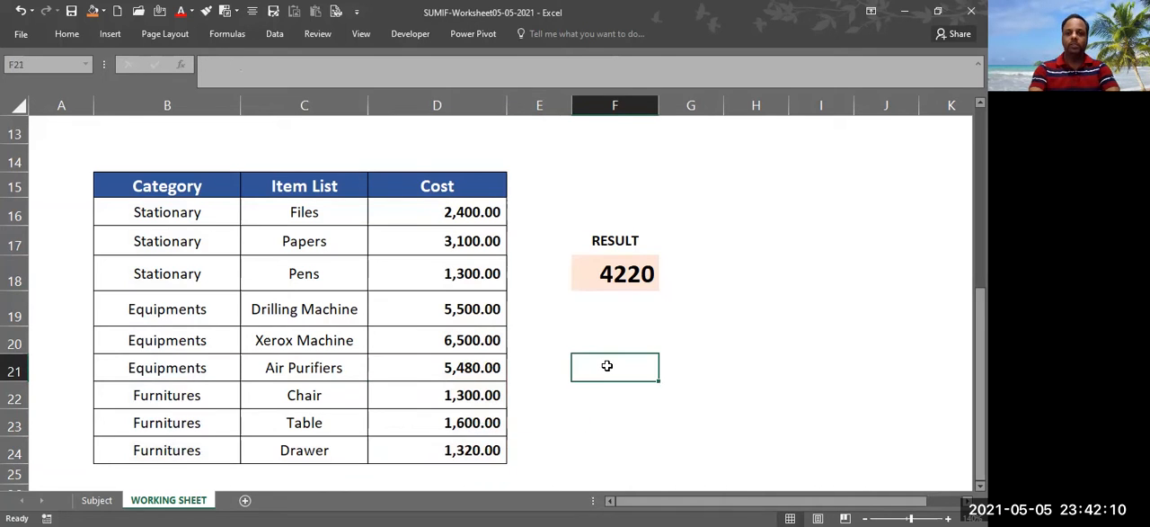
pyautogui.write('=')
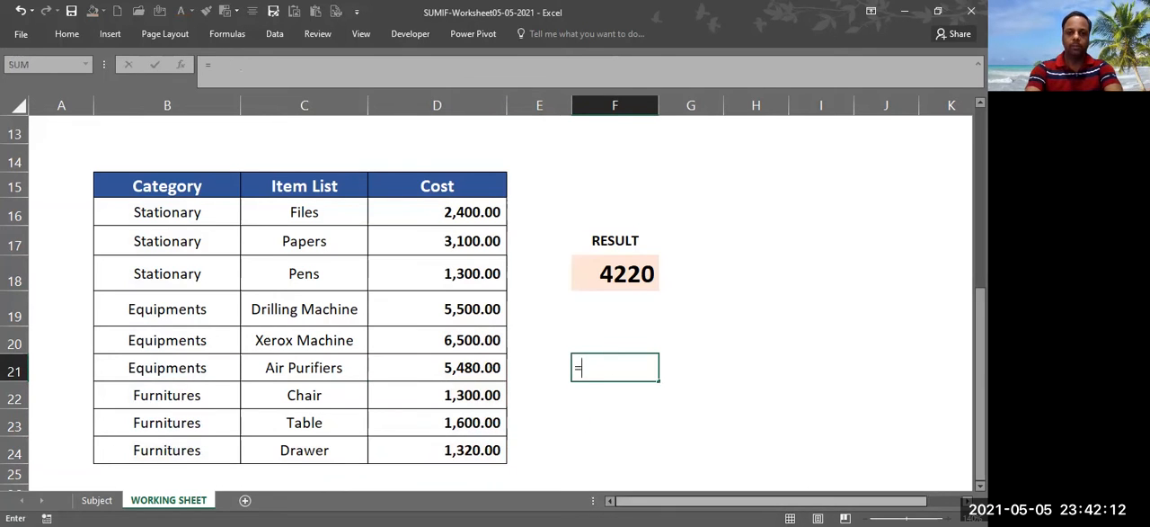
pyautogui.write('1300')
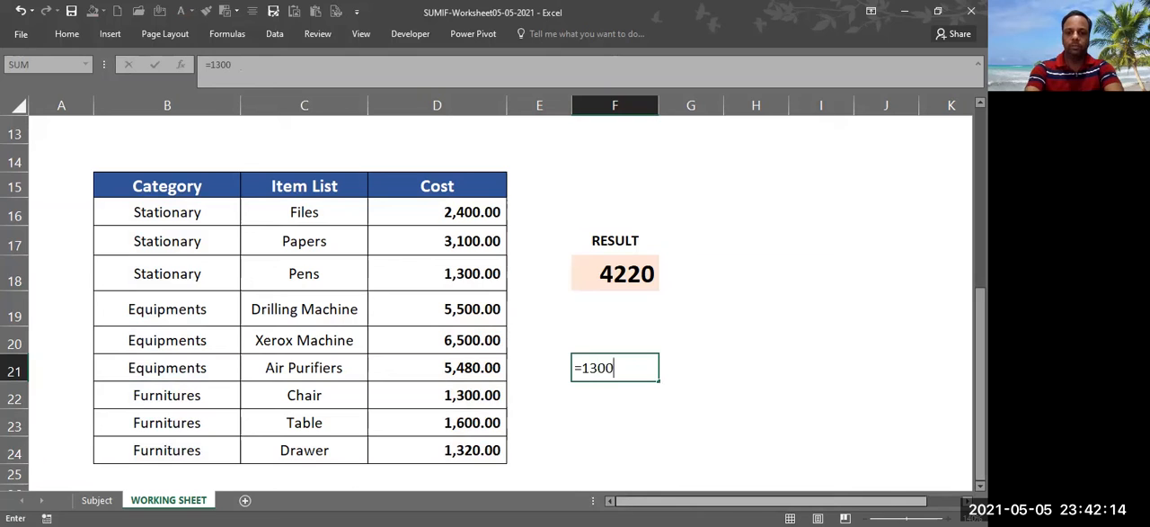
pyautogui.write('+1')
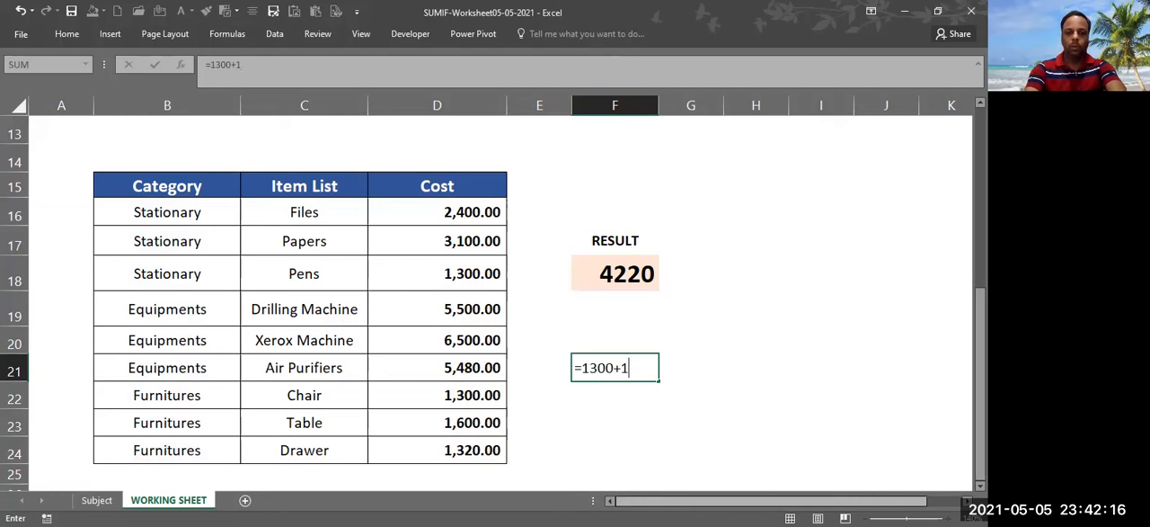
pyautogui.write('600+')
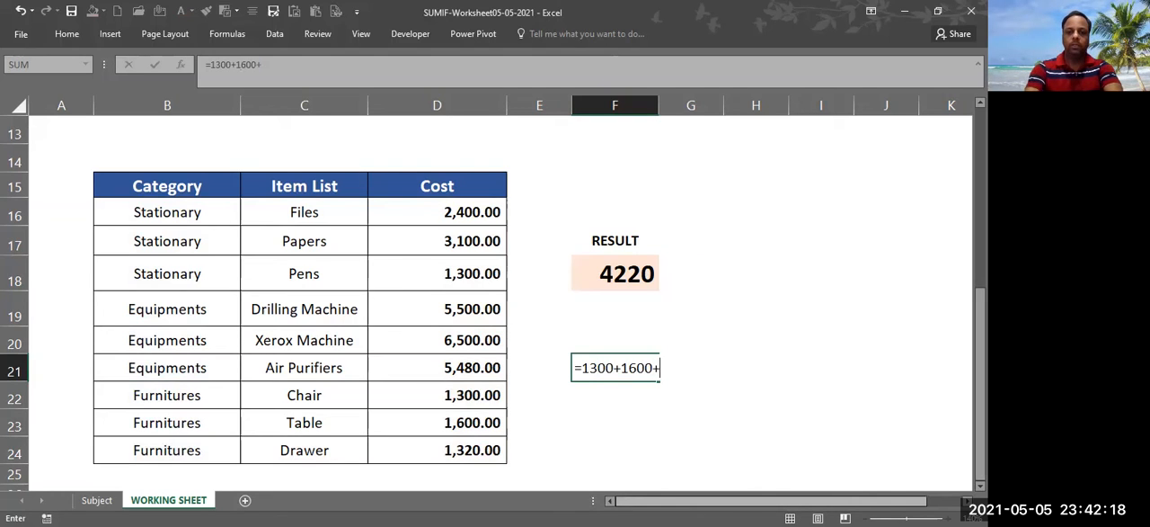
pyautogui.write('1320')
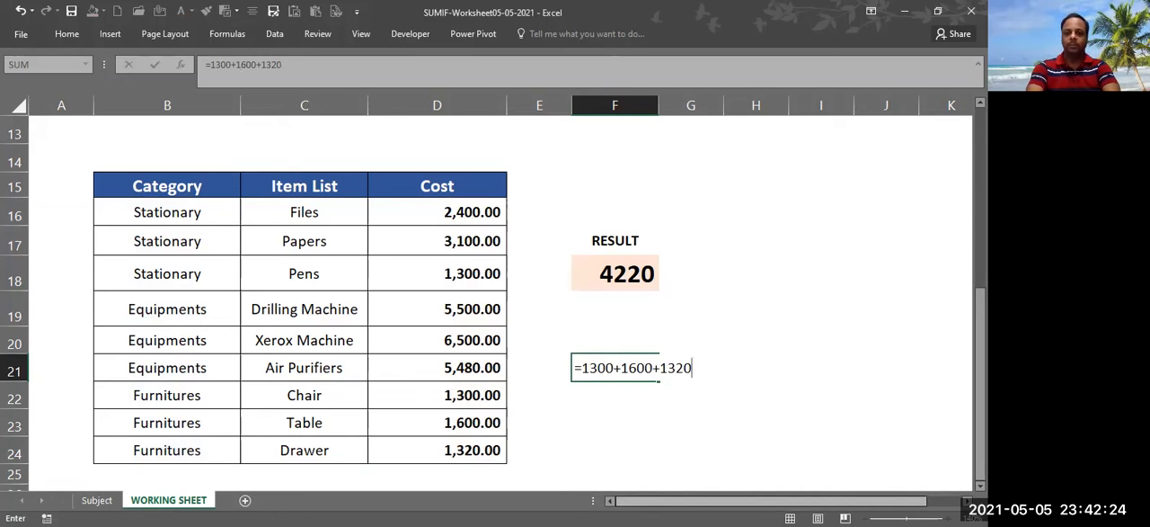
pyautogui.press('Return')
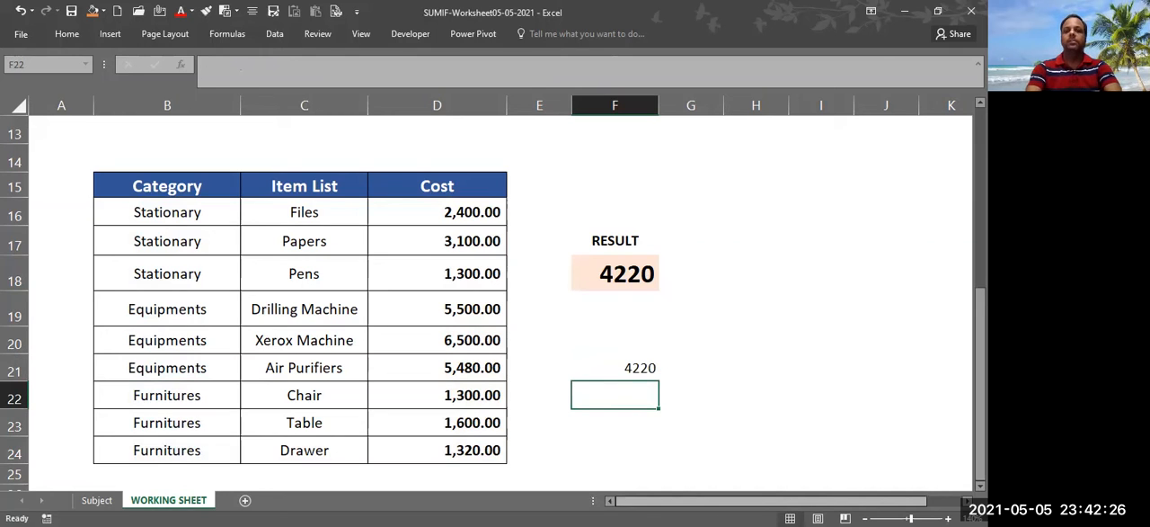
pyautogui.click(633, 368)
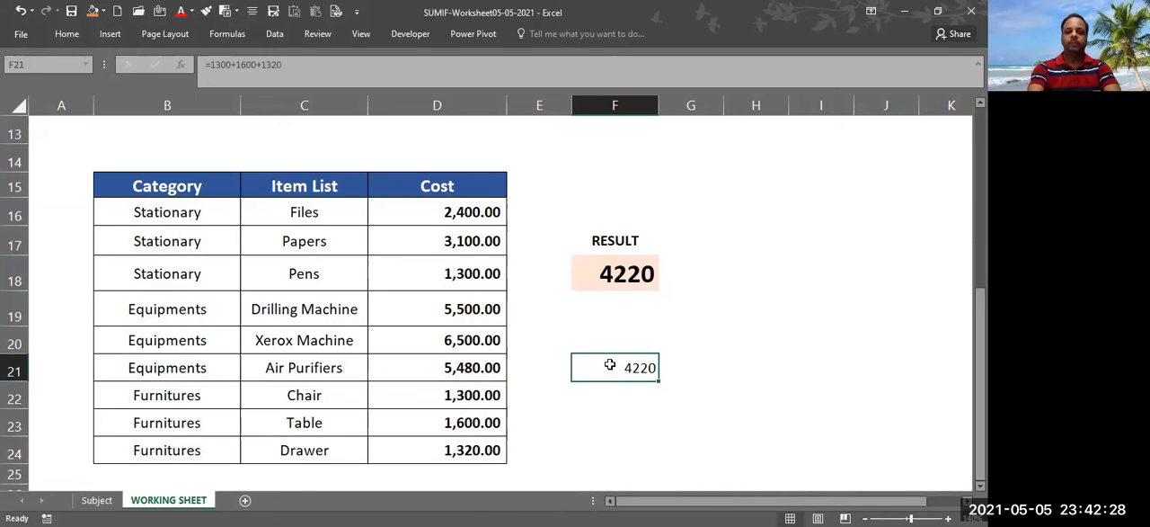
pyautogui.hotkey('ctrl', 'b')
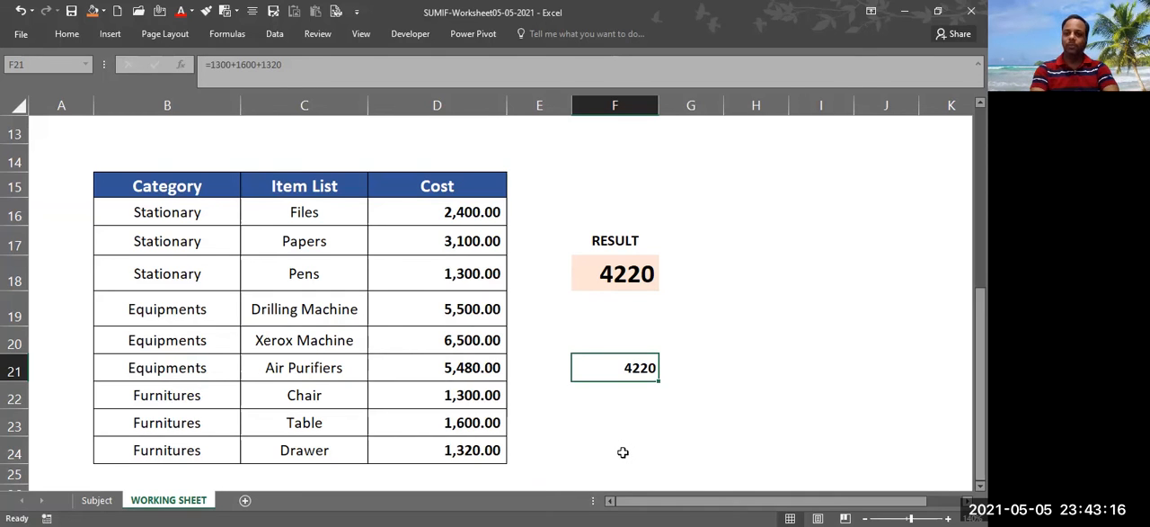
pyautogui.click(609, 404)
pyautogui.click(604, 370)
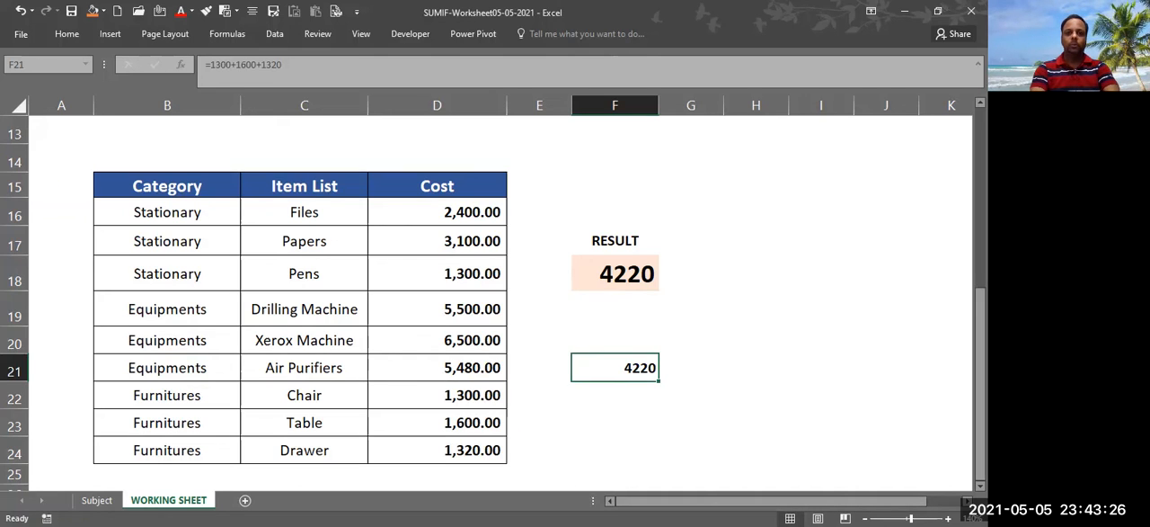
pyautogui.hotkey('alt', 'Tab')
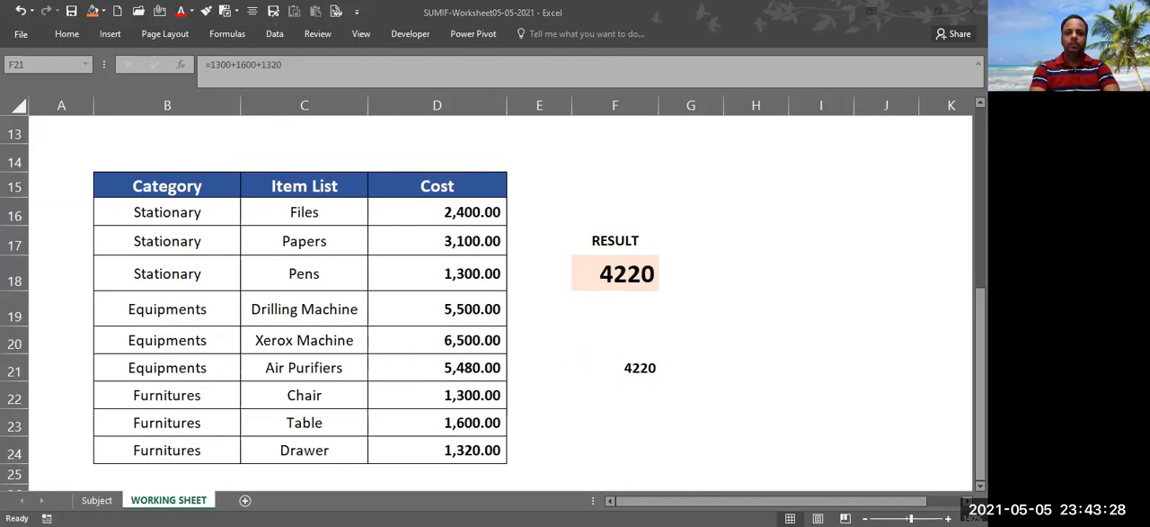